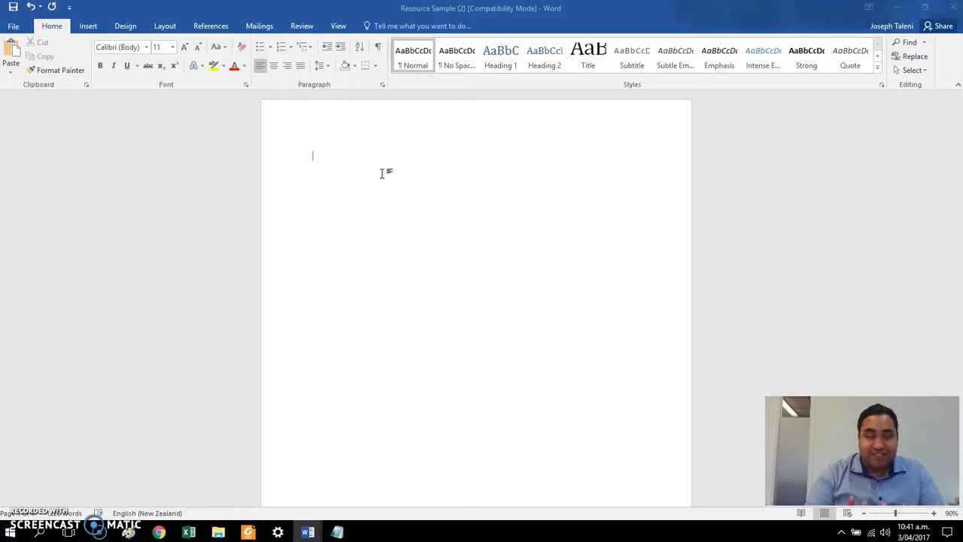
Step: Draw a smiley face from the basic shapes near the upper middle of the blank page
left_click(197, 153)
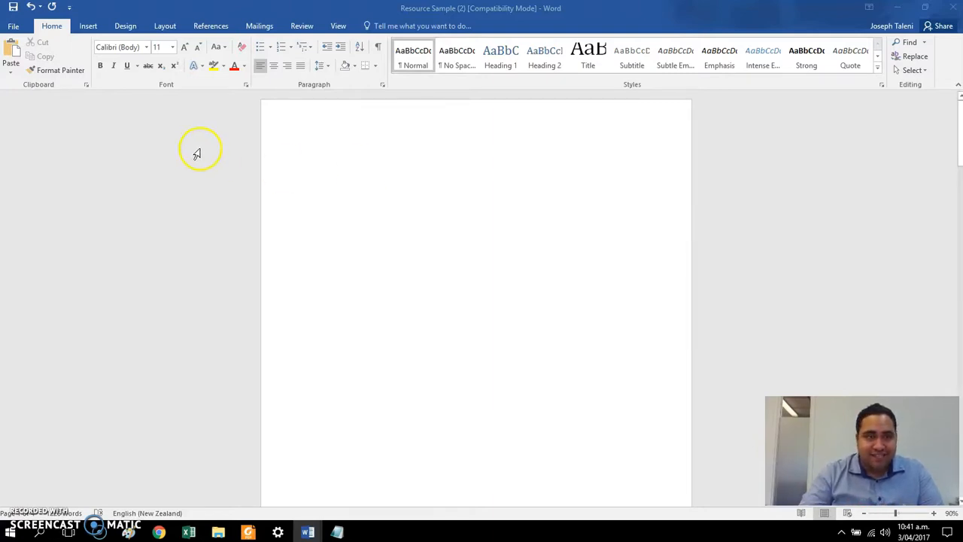
left_click(88, 26)
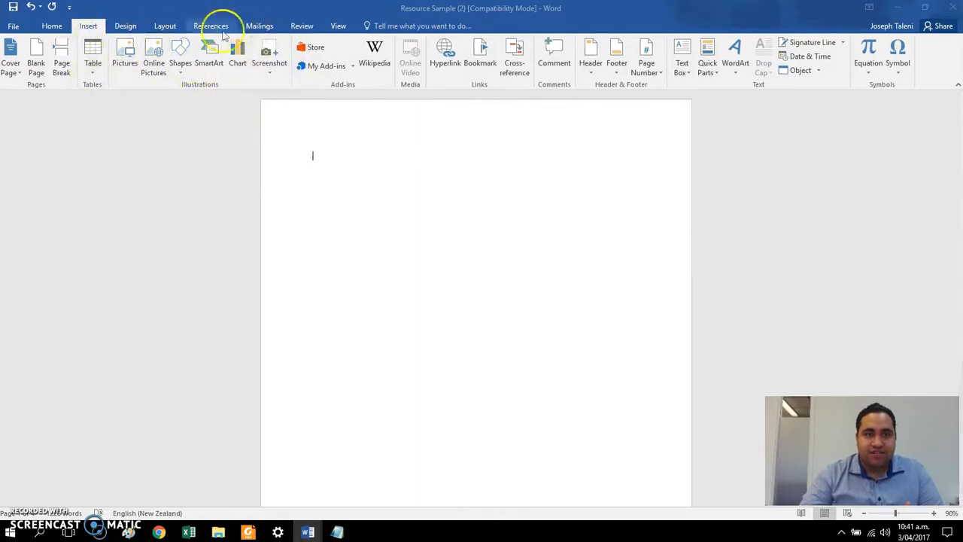
left_click(186, 72)
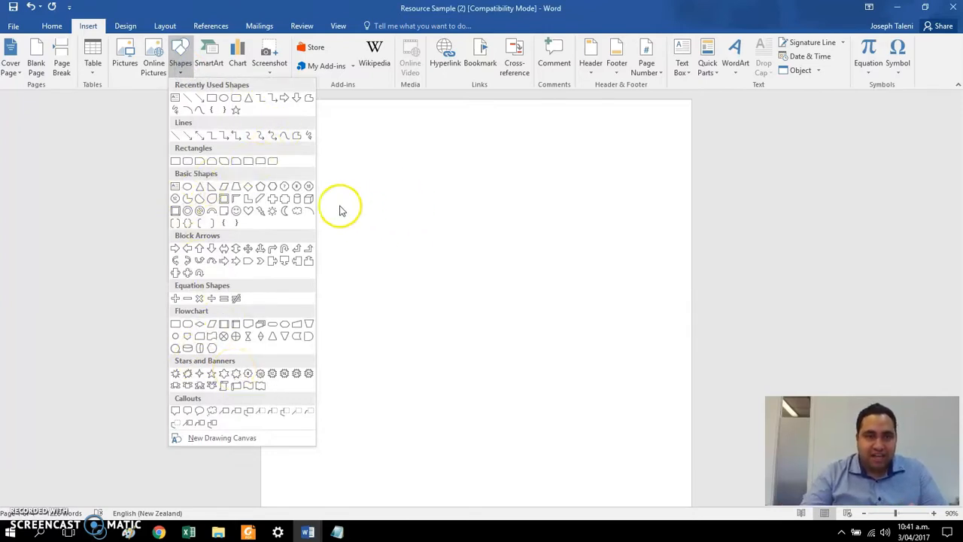
left_click(238, 214)
left_click_drag(419, 189, 516, 283)
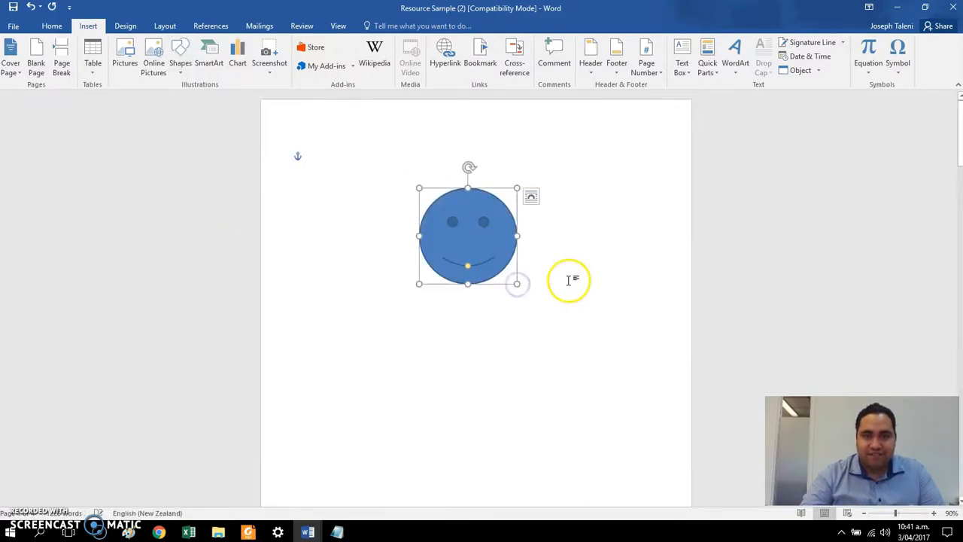
Step: Delete the smiley face shape from the page
left_click(623, 236)
left_click(483, 247)
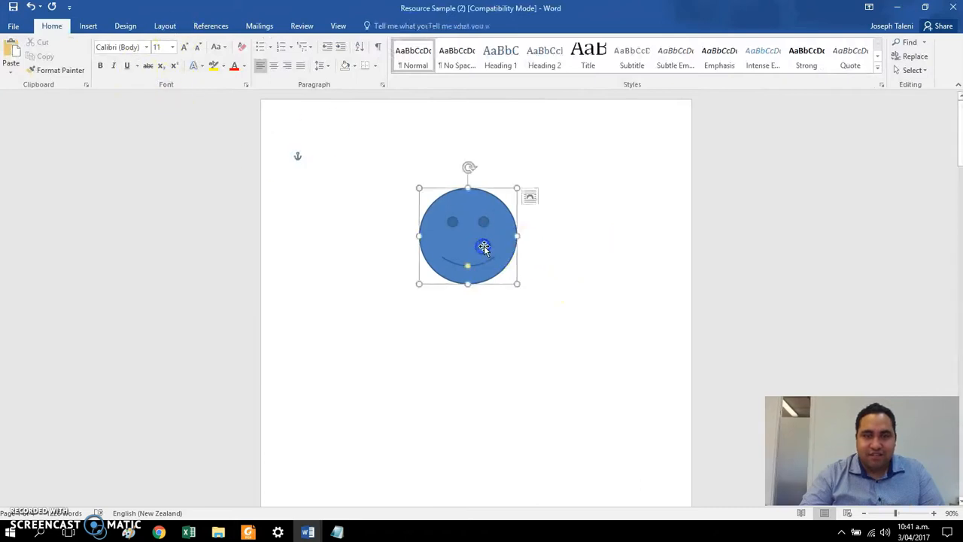
key("Delete")
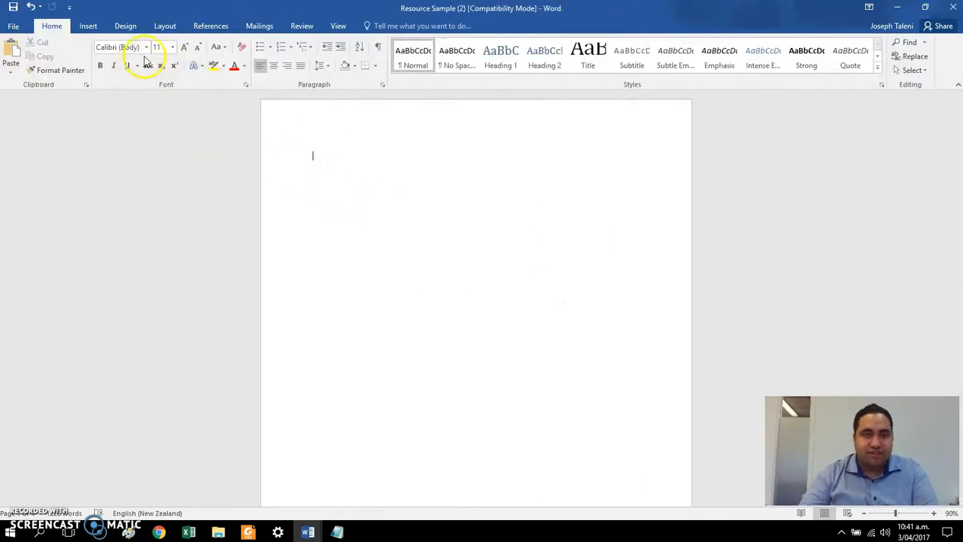
Step: Draw a circle about 5.8 cm in diameter with the oval shape in the upper middle of the page
left_click(88, 26)
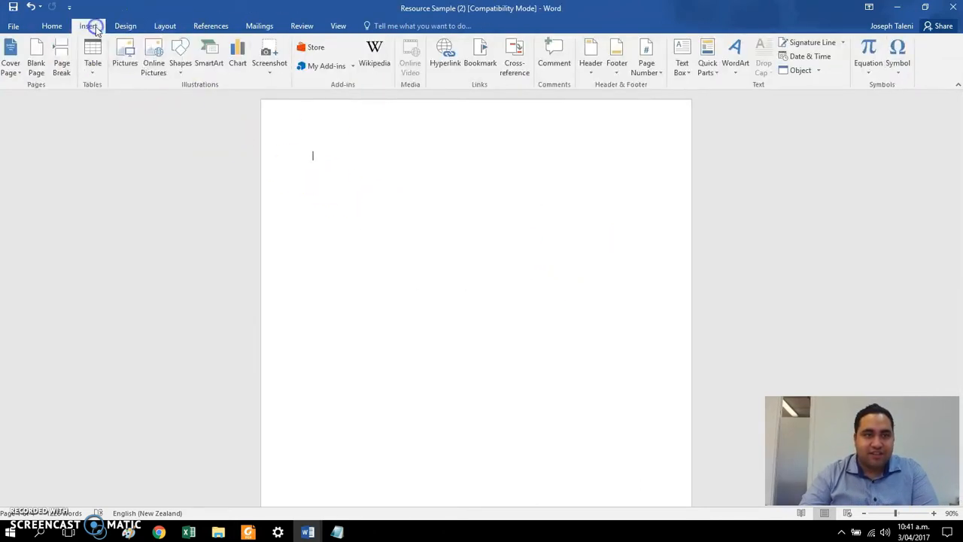
left_click(179, 68)
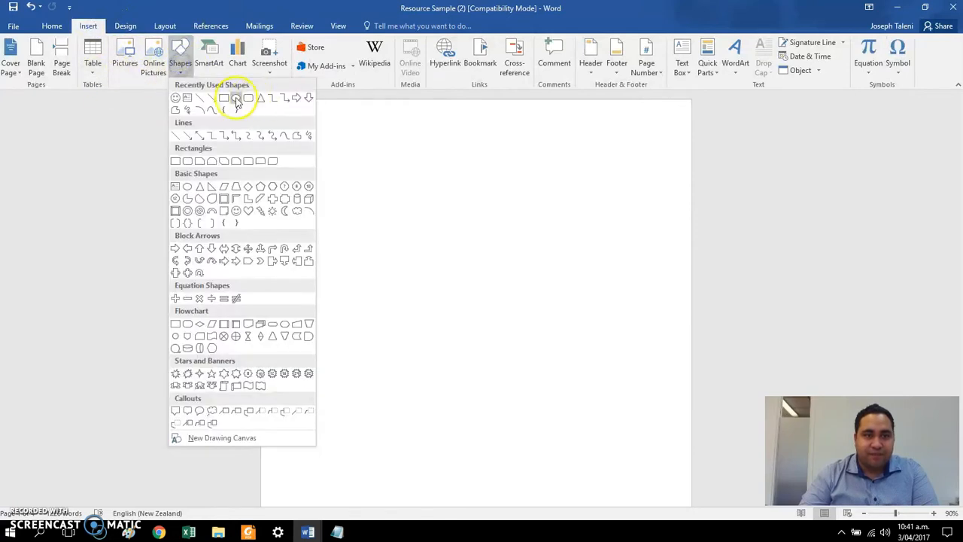
left_click(236, 100)
left_click_drag(387, 172, 413, 212)
left_click_drag(512, 177, 506, 291)
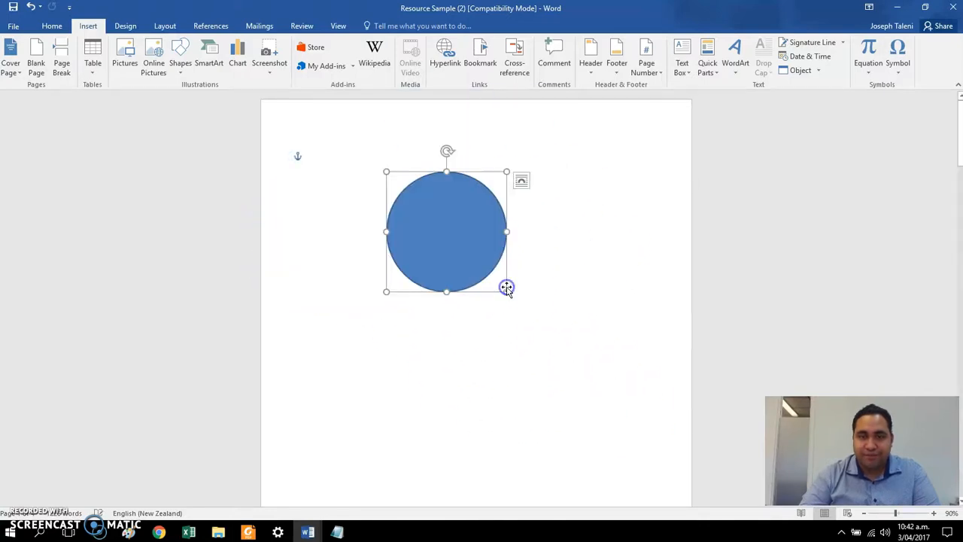
left_click(456, 227)
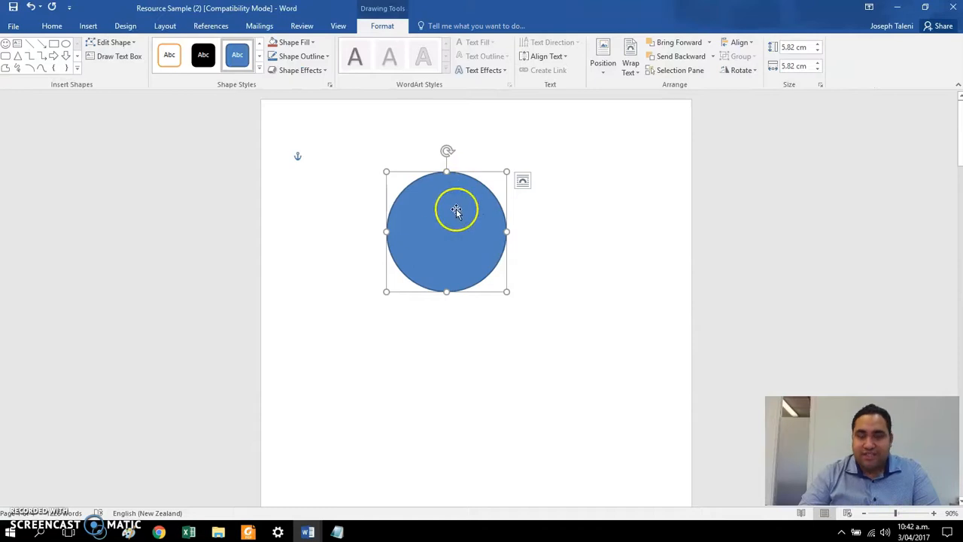
left_click(617, 245)
left_click(481, 240)
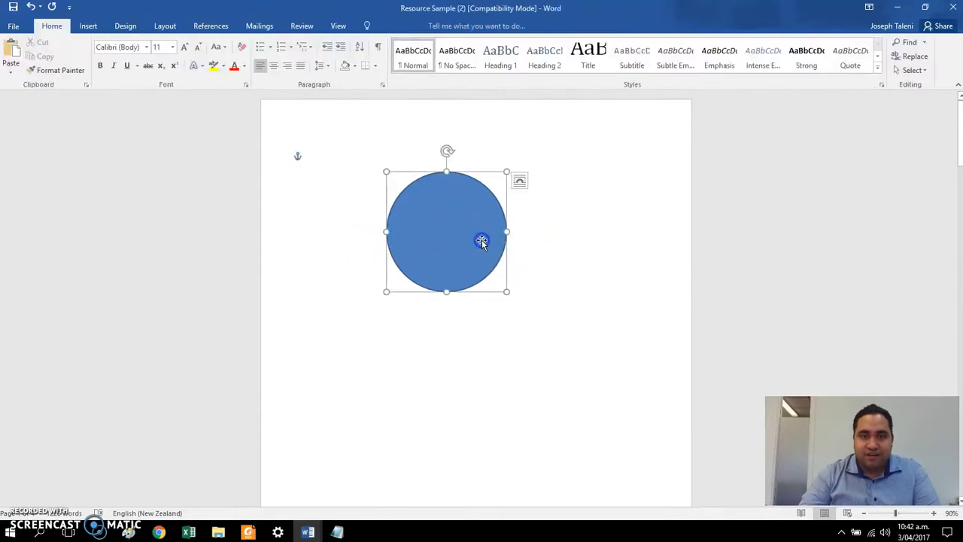
left_click(640, 234)
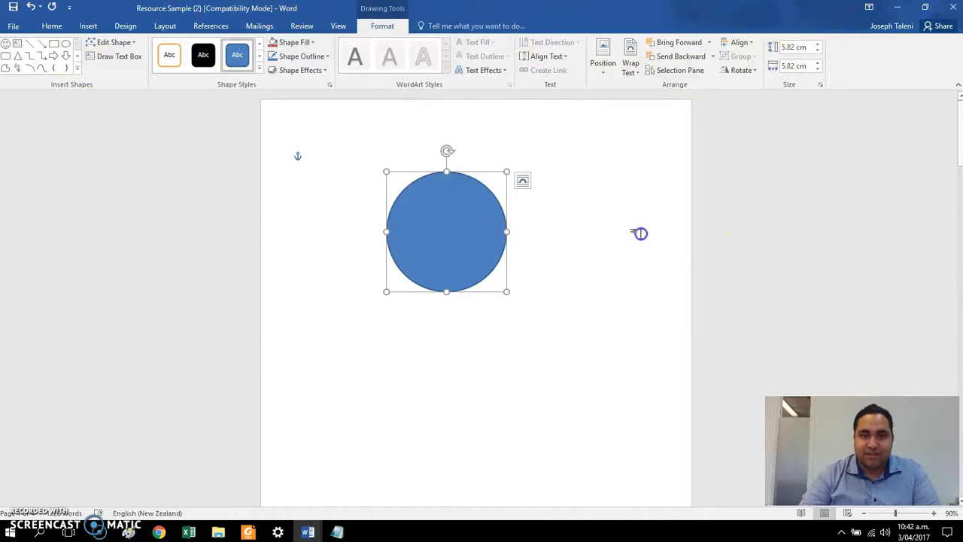
Step: Fill the circle with dark orange from the theme colors
left_click(470, 232)
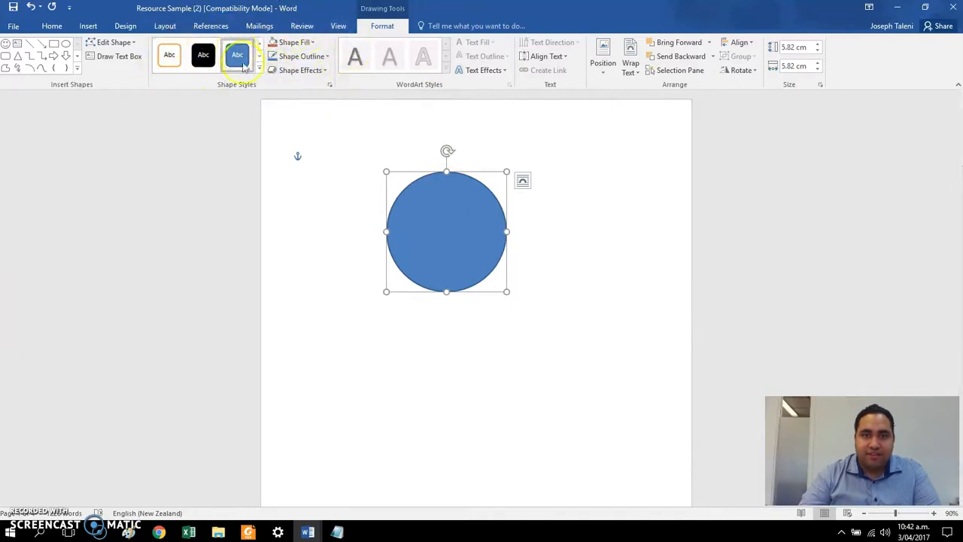
left_click(298, 46)
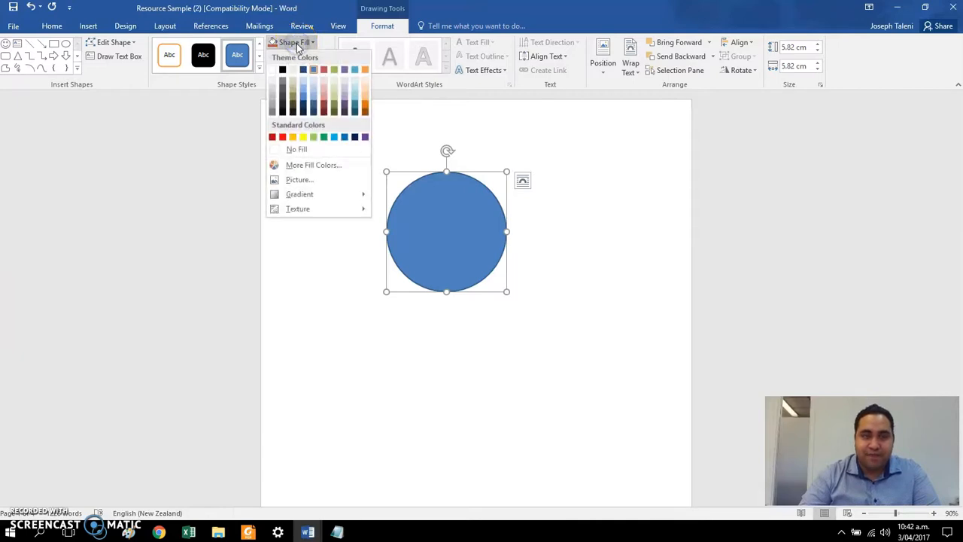
left_click(366, 111)
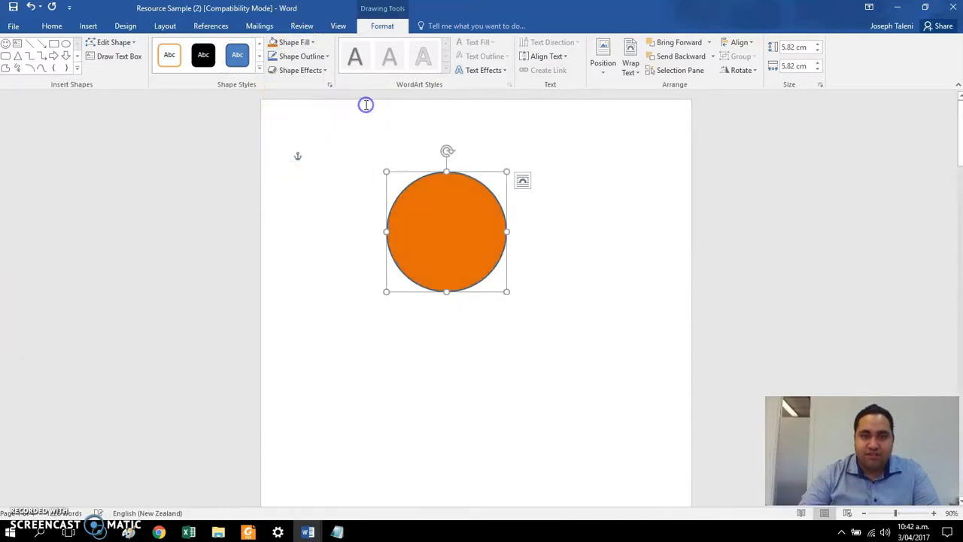
Step: Give the circle a purple outline with a 6 pt weight
left_click(327, 57)
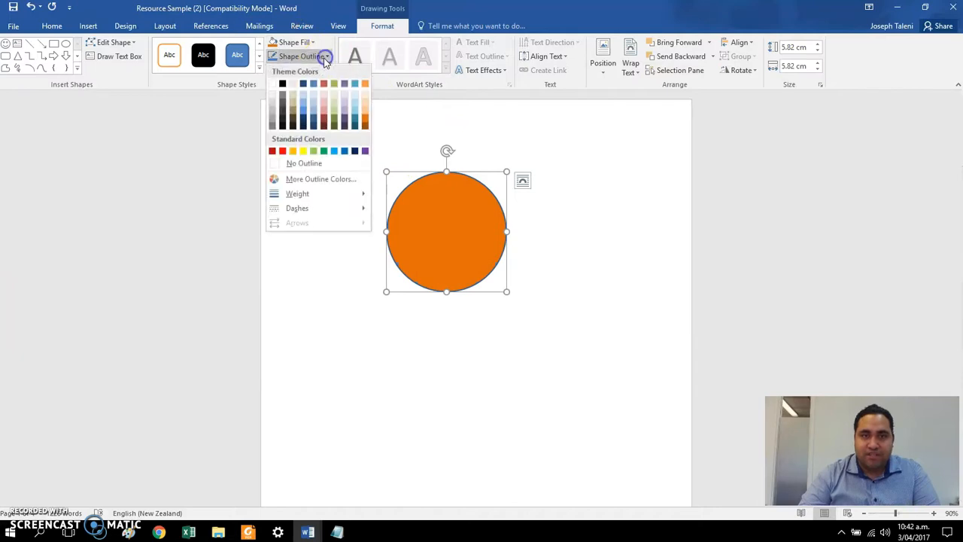
left_click(364, 153)
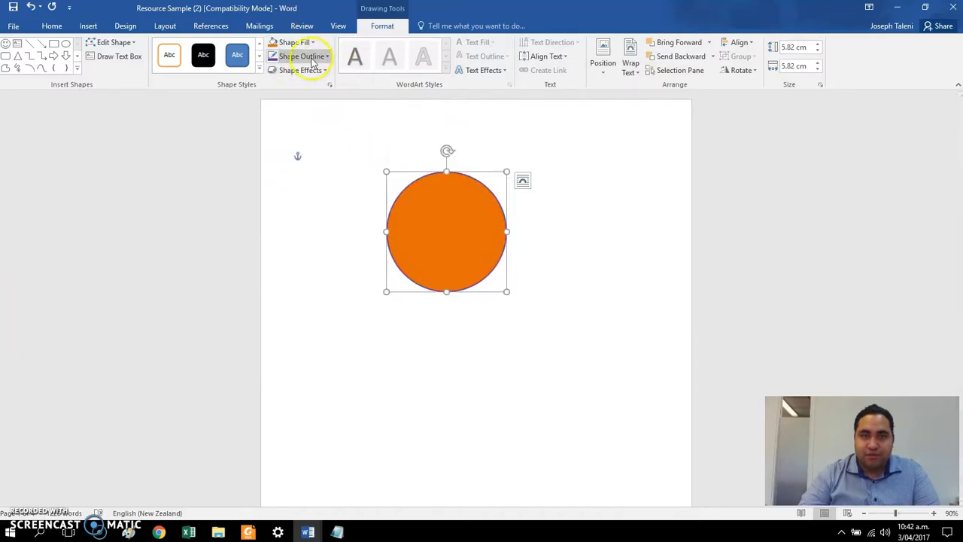
left_click(319, 58)
mouse_move(335, 195)
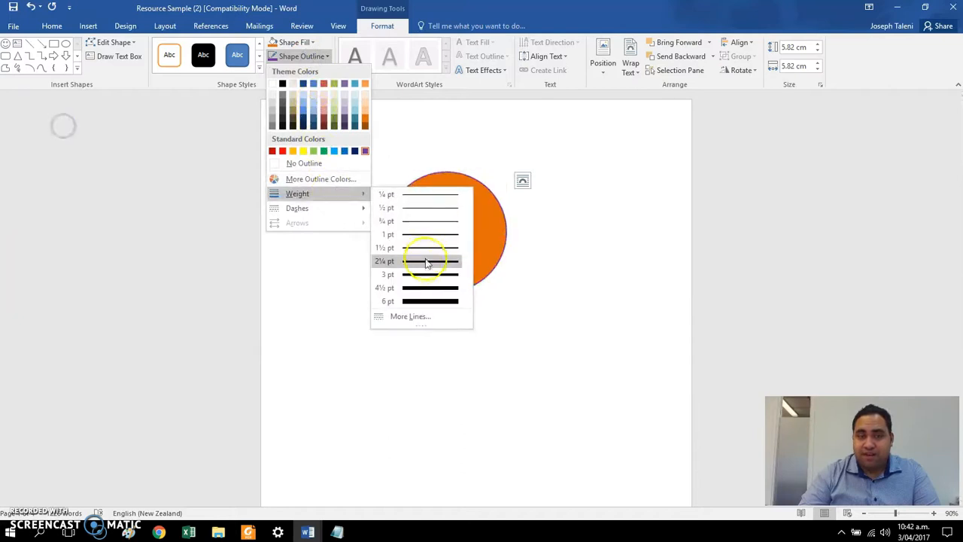
left_click(430, 299)
Step: Move the circle a little down and to the right on the page and deselect it
left_click(430, 210)
left_click_drag(430, 211, 489, 238)
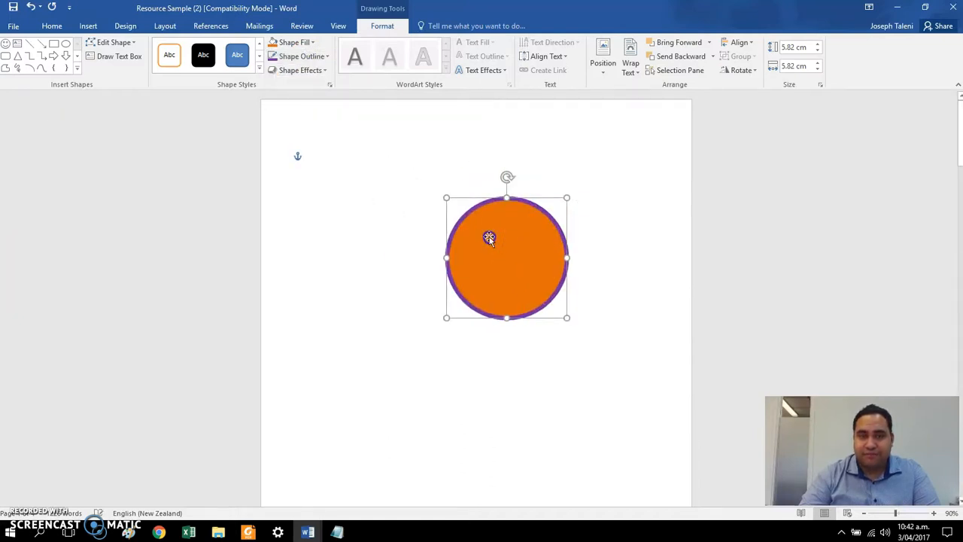
left_click(403, 163)
Step: Apply an inner shadow effect to the orange circle
left_click(477, 227)
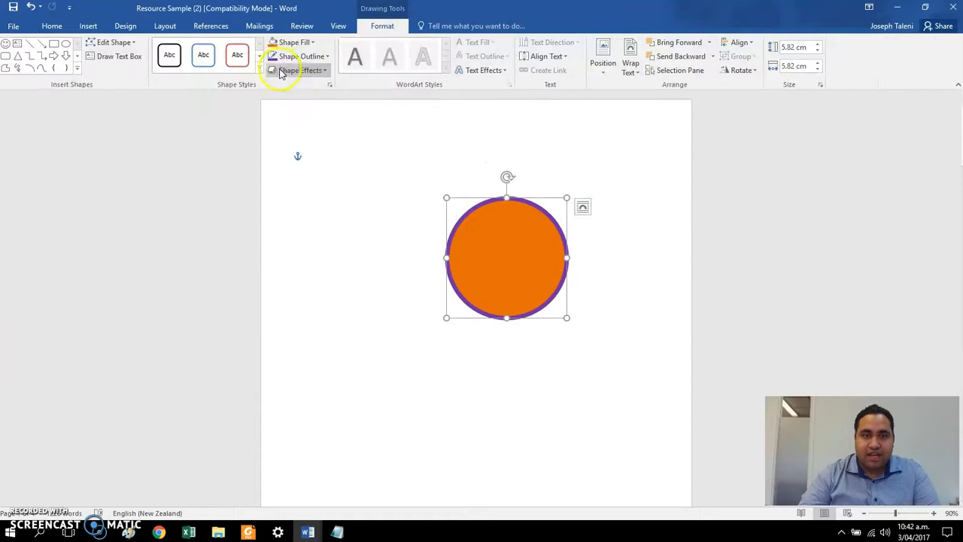
left_click(279, 70)
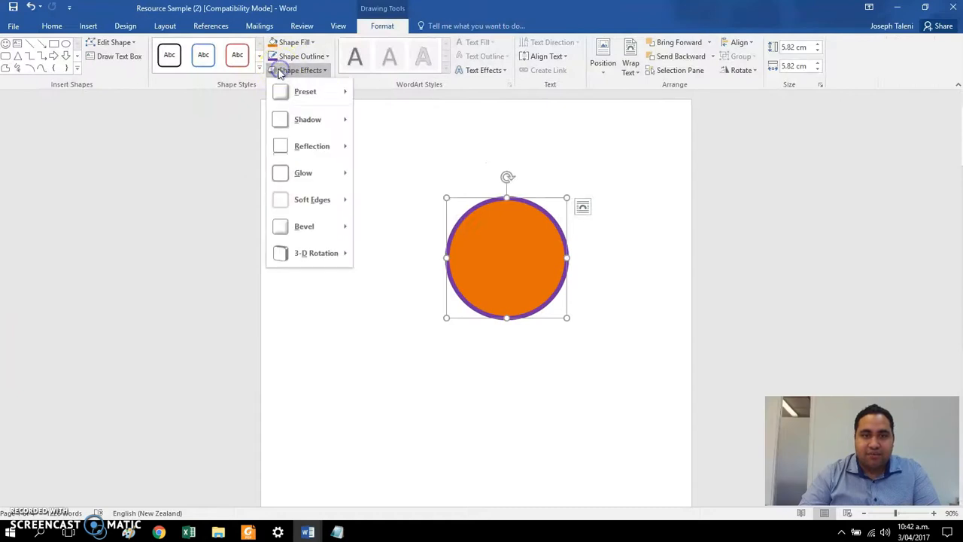
left_click(311, 125)
left_click(381, 293)
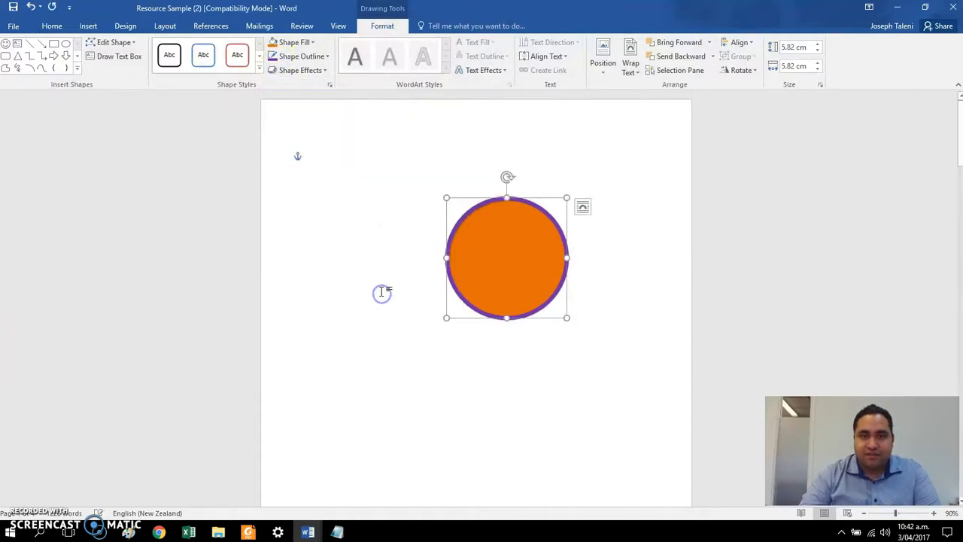
Step: Add the widest red glow variation around the circle
left_click(322, 71)
left_click(325, 170)
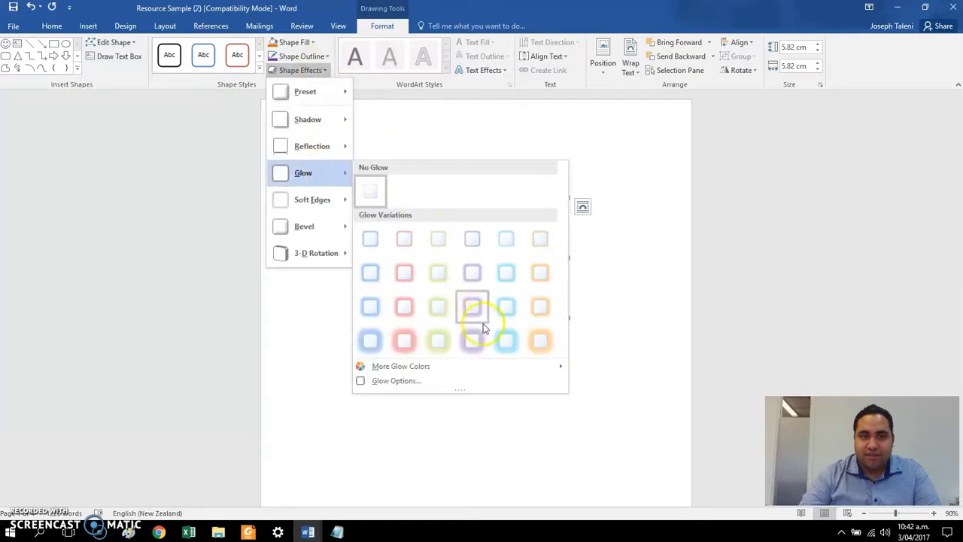
left_click(402, 339)
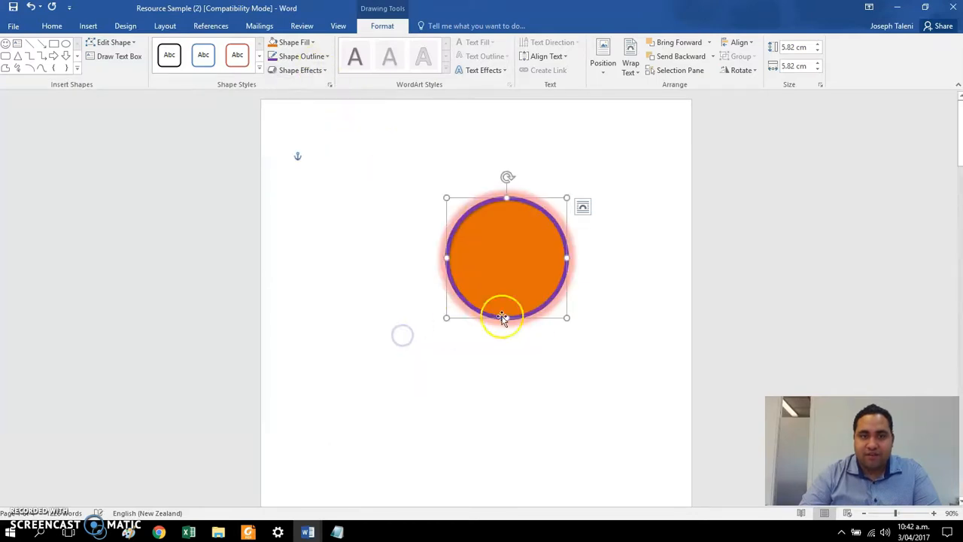
left_click(645, 302)
Step: Move the formatted circle up and to the left, and delete it from the page
left_click_drag(544, 264, 464, 226)
left_click(445, 203)
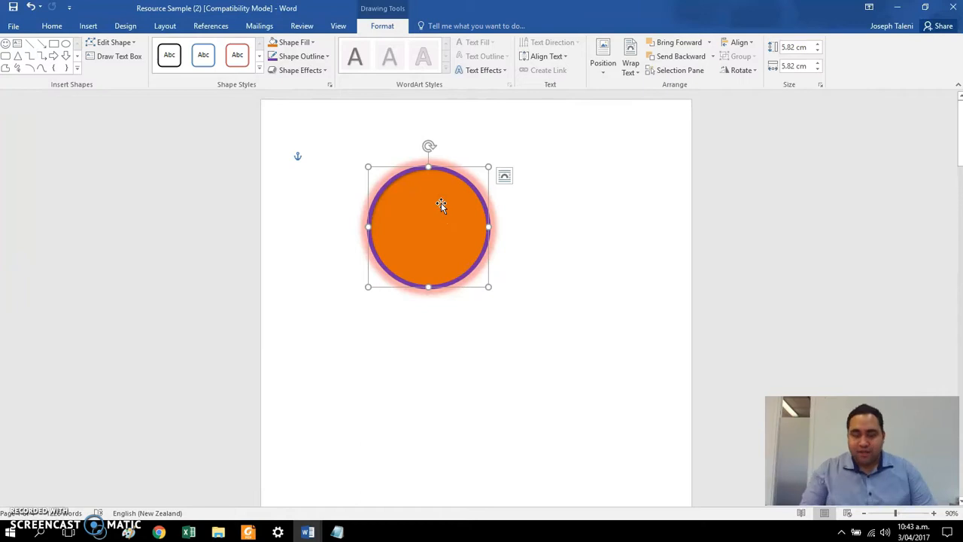
key("Delete")
Step: Enter the form labels "Name:", "Address:" and "Phone Number" on separate lines with blank space between them
left_click(433, 206)
key("Return")
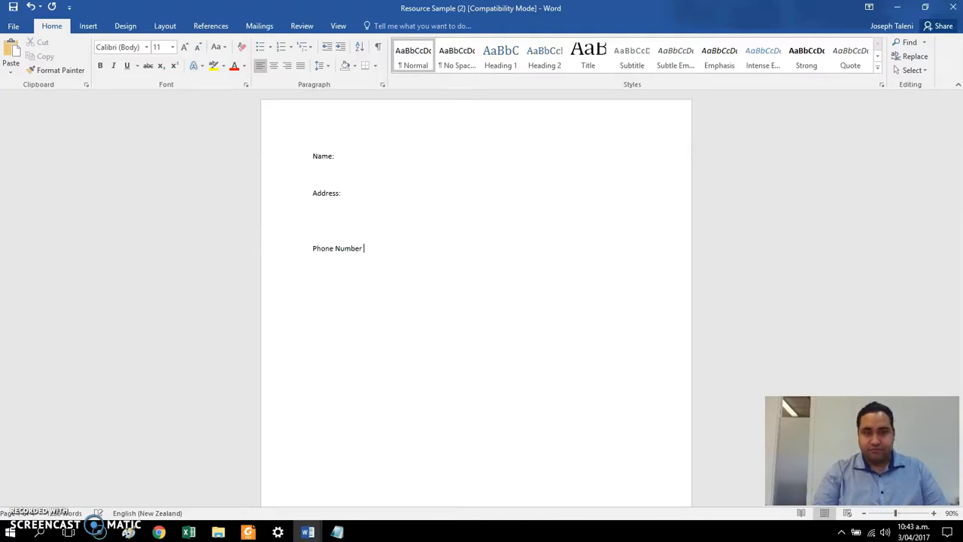
Step: Draw a horizontal straight line about 13.5 cm long beside the "Name:" label as a fill-in line
left_click(88, 26)
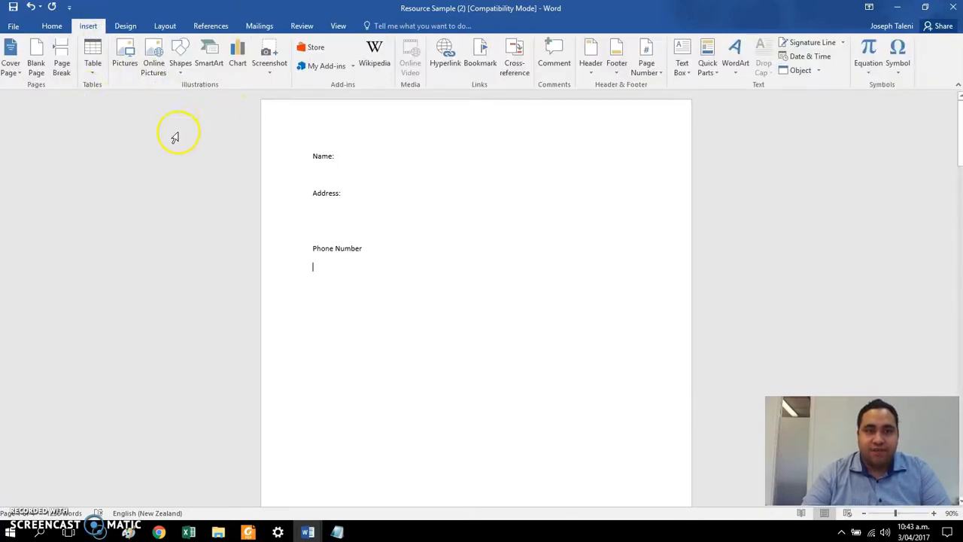
left_click(182, 68)
left_click(200, 99)
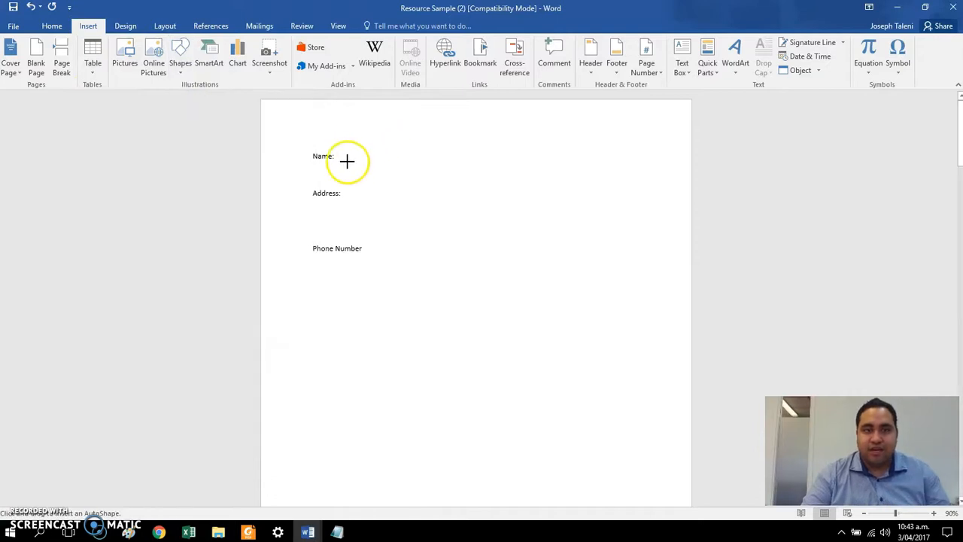
left_click_drag(339, 161, 473, 161)
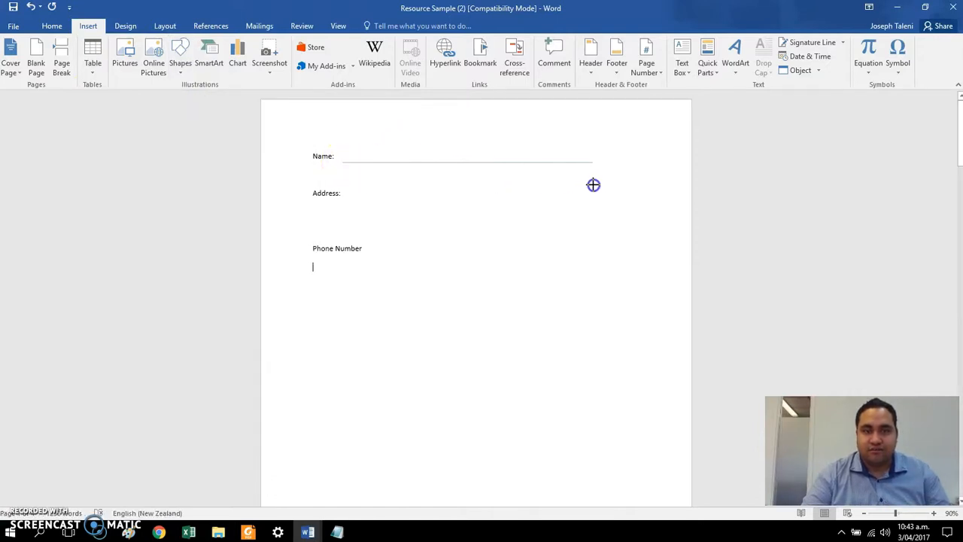
left_click_drag(617, 183, 619, 181)
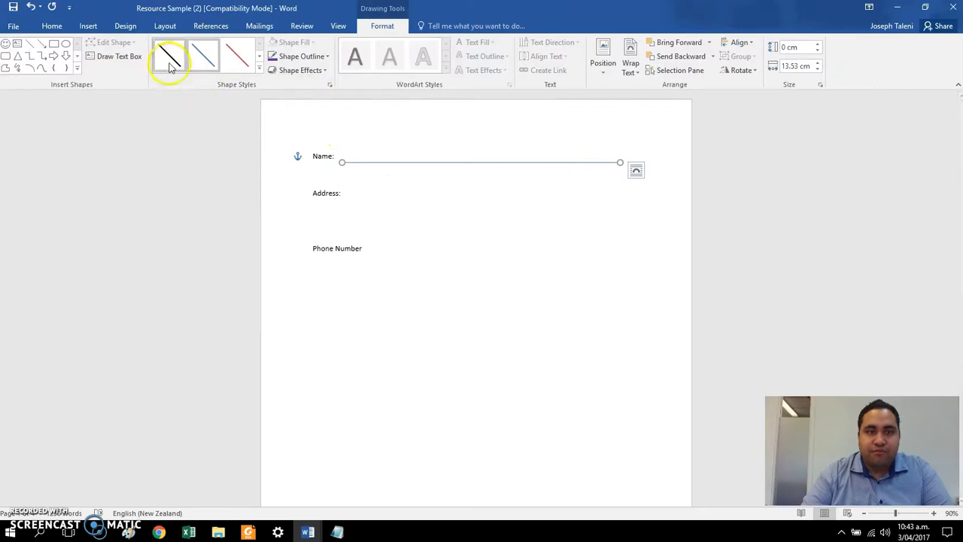
Step: Style the fill-in line beside "Name:" in black with a 2¼ pt weight
left_click(324, 57)
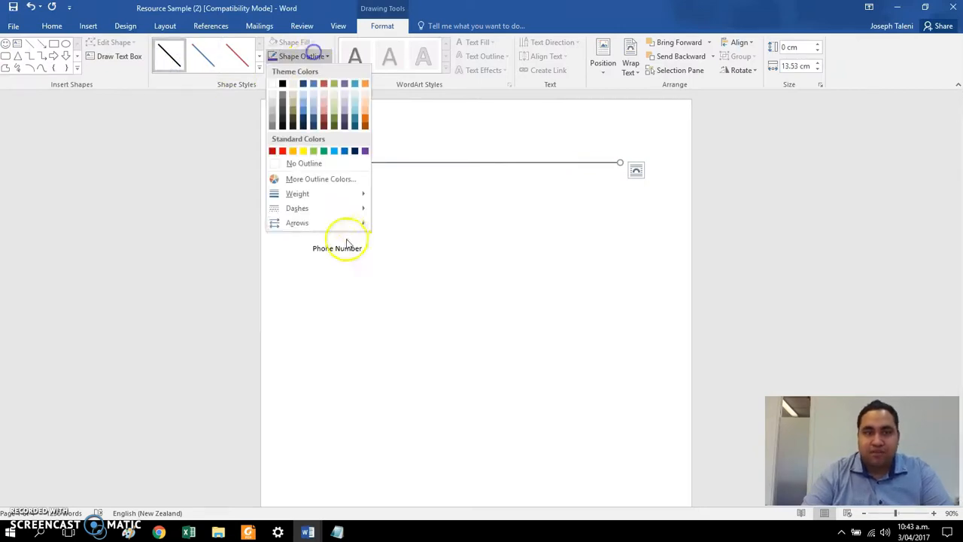
mouse_move(353, 194)
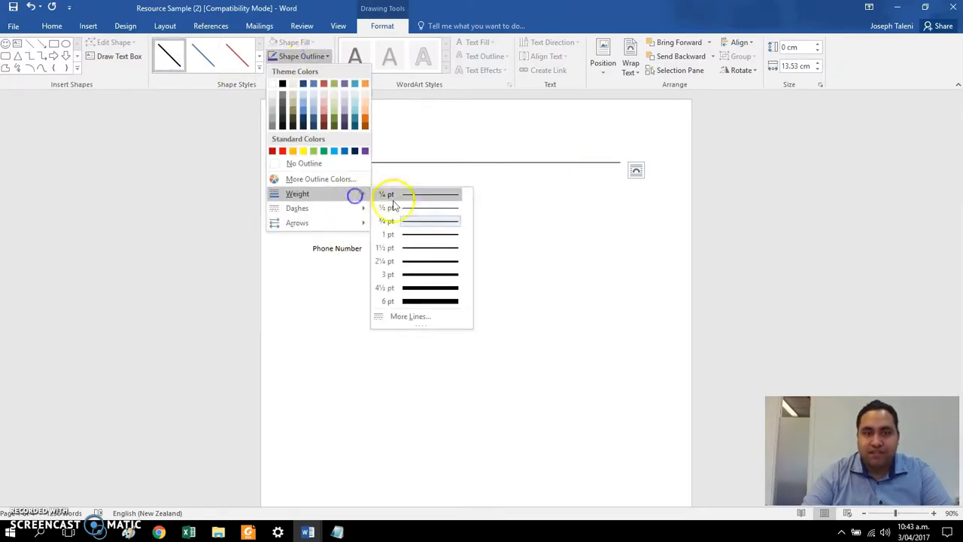
left_click(418, 262)
left_click(558, 139)
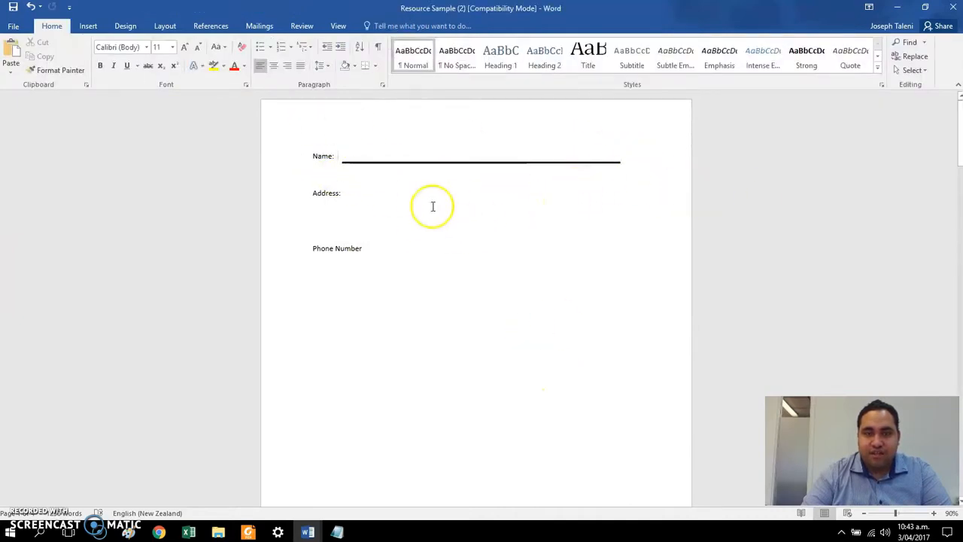
Step: Set the font size of the "Name:", "Address:" and "Phone Number" labels to 22 pt
triple_click(328, 163)
left_click(354, 207)
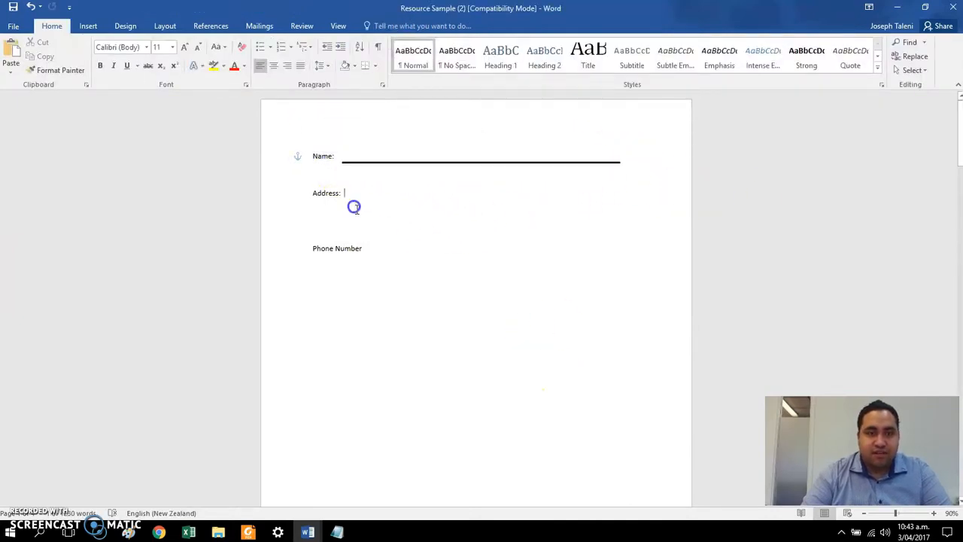
left_click_drag(400, 272, 287, 154)
left_click(172, 47)
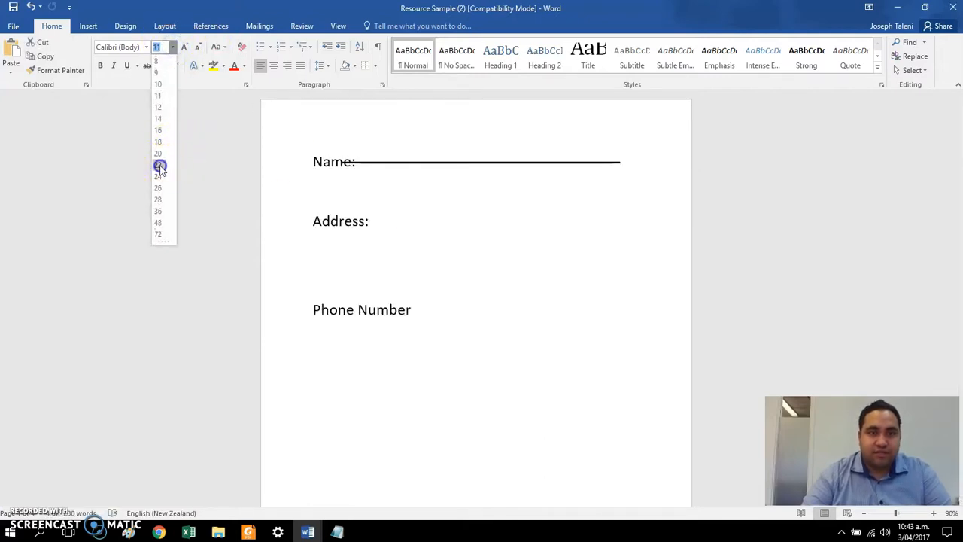
left_click(160, 166)
left_click(419, 191)
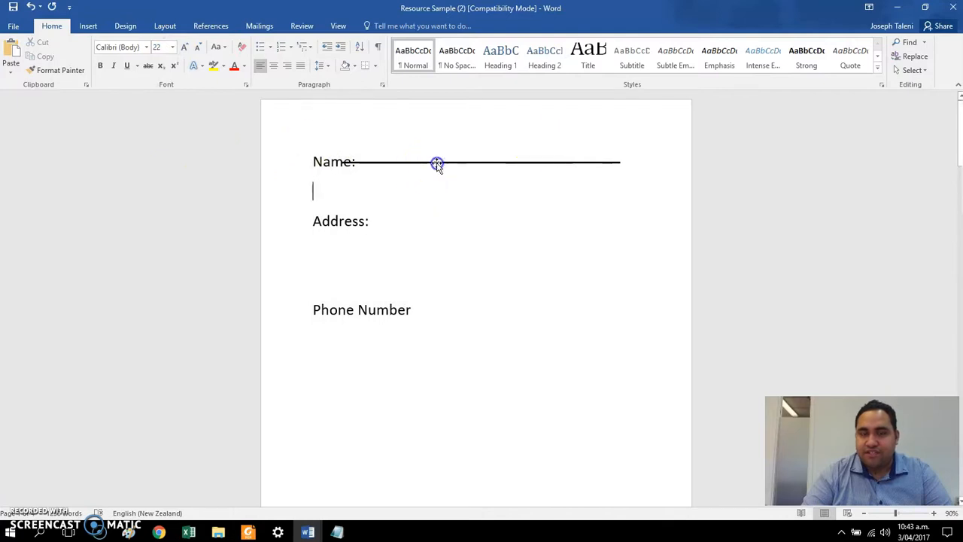
Step: Move the fill-in line clear of the enlarged "Name:" label, near its baseline, and shorten it to about two thirds of its length
left_click(437, 163)
left_click_drag(437, 163, 456, 169)
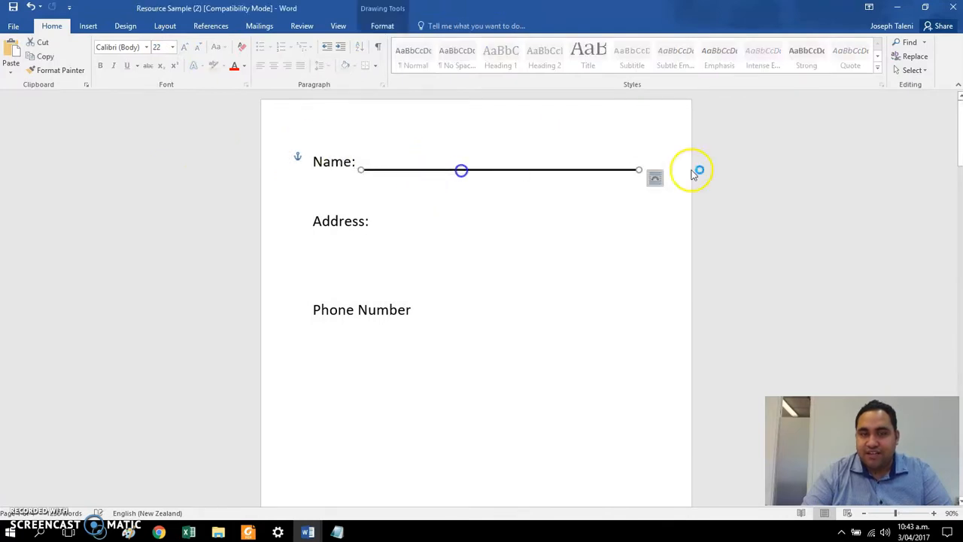
left_click_drag(637, 170, 466, 180)
left_click_drag(443, 133, 539, 219)
Step: Copy the "Name:" fill-in line to beside "Address:" and lengthen the copy to about the page margin
mouse_move(486, 170)
left_mouse_down()
mouse_move(486, 225)
mouse_move(462, 210)
left_mouse_up()
left_click(520, 232)
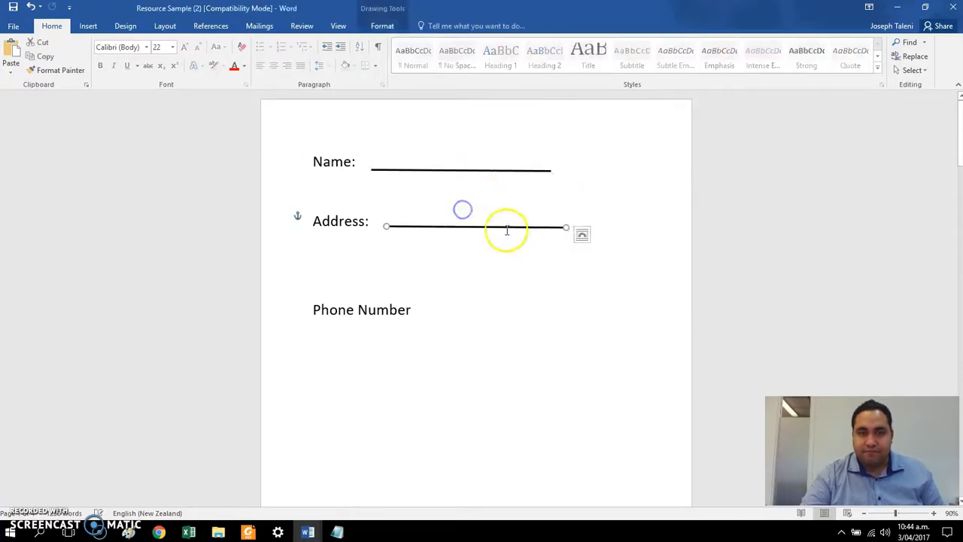
left_click_drag(565, 229, 623, 254)
Step: Copy the "Address:" line onto the row beneath, starting under the label, and lengthen it across the text width
left_click(583, 225)
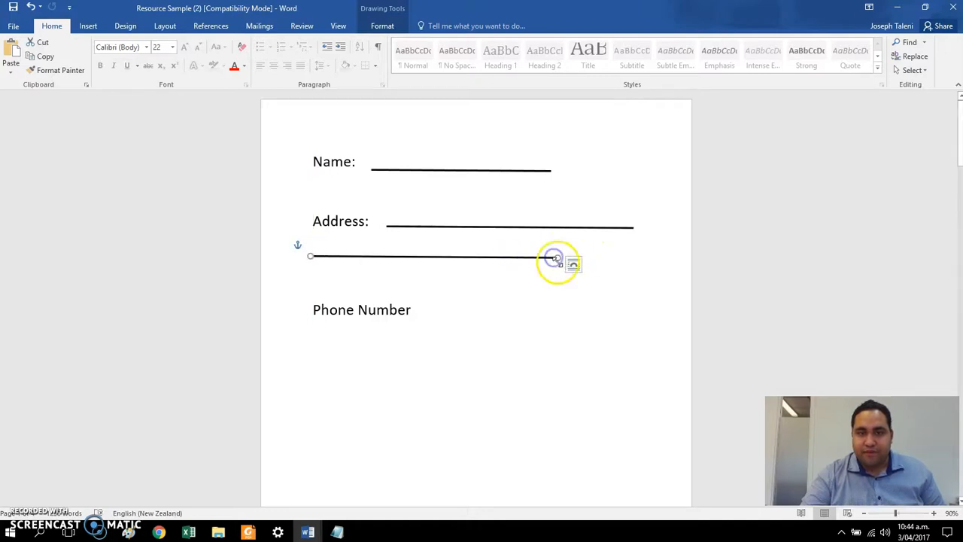
left_click(553, 269)
left_click(546, 257)
left_click_drag(554, 258, 637, 263)
left_click(616, 283)
left_click(549, 315)
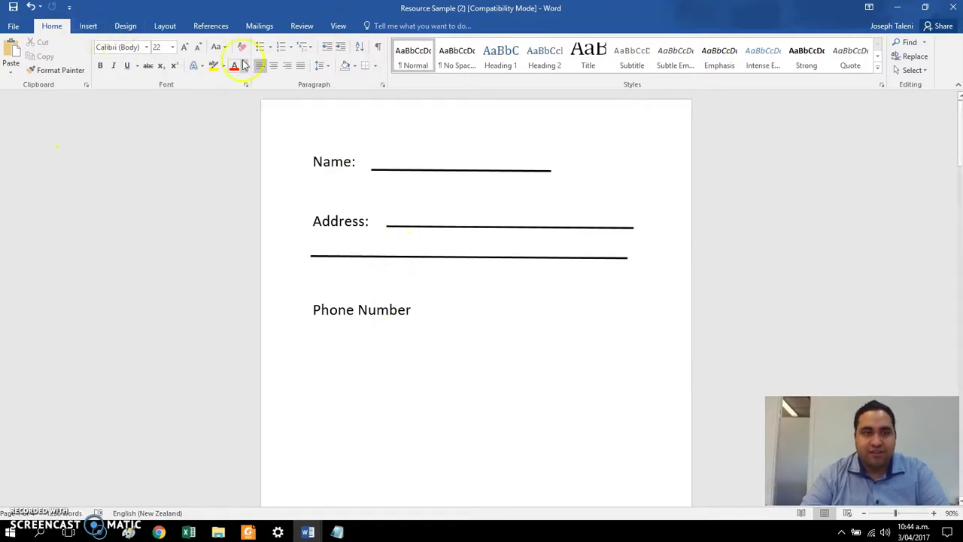
Step: Draw a small rectangle about 1.36 cm high and 1.51 cm wide just below the "Phone Number" label
left_click(125, 26)
left_click(165, 26)
left_click(127, 26)
left_click(84, 27)
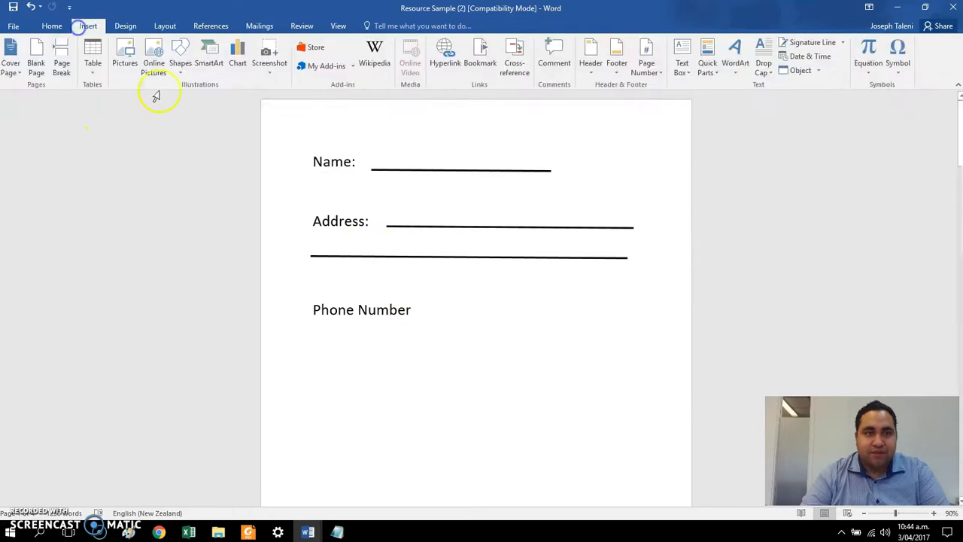
left_click(181, 64)
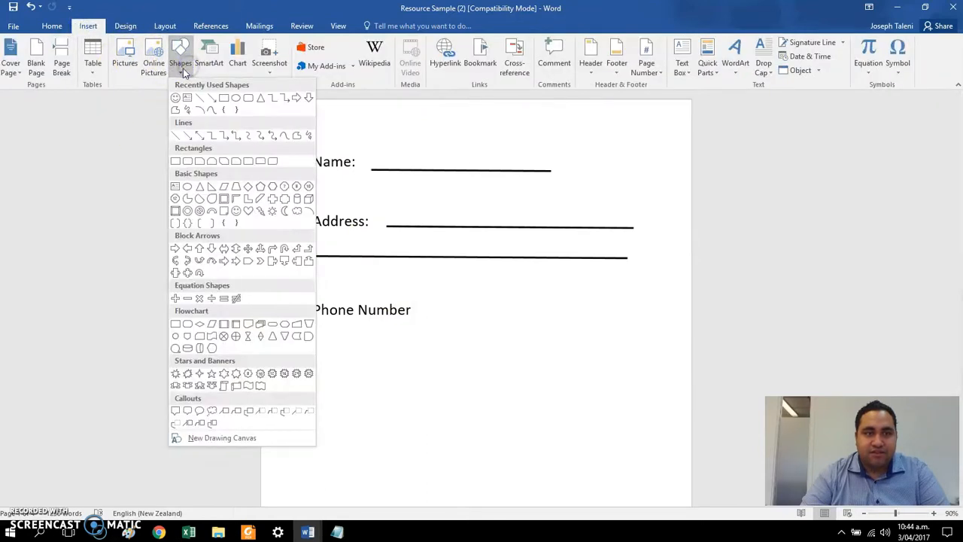
left_click(223, 98)
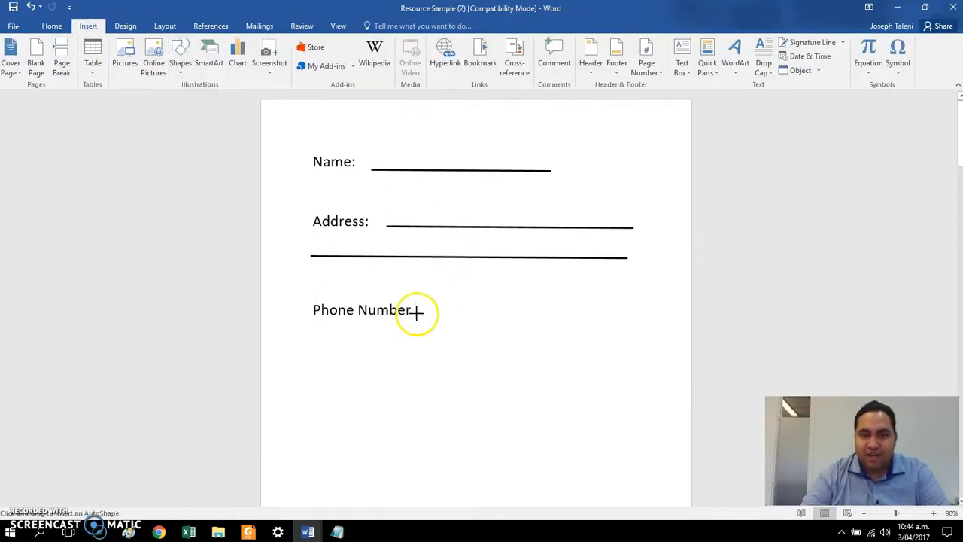
left_click_drag(316, 326, 347, 354)
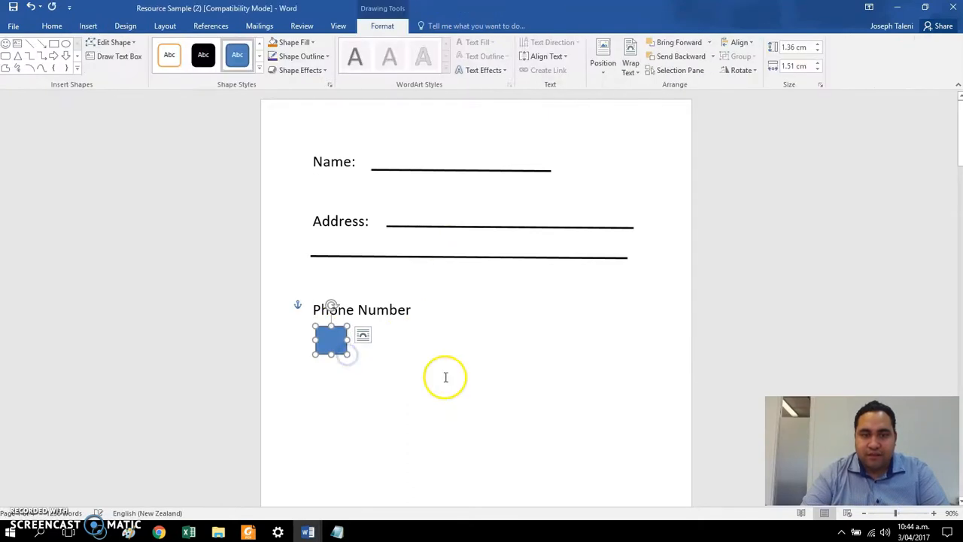
left_click(441, 378)
Step: Give the rectangle below "Phone Number" a black outline with a 3 pt weight
left_click(334, 337)
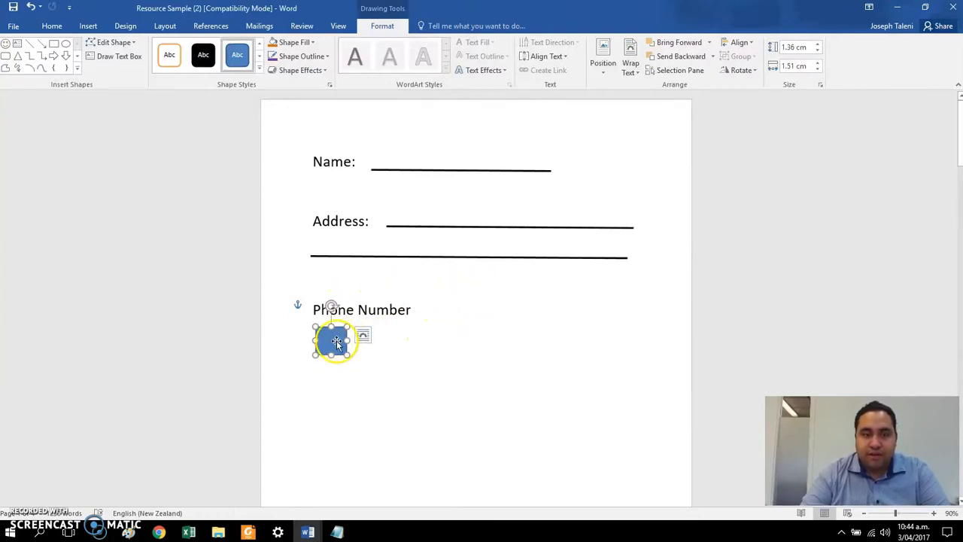
left_click(285, 56)
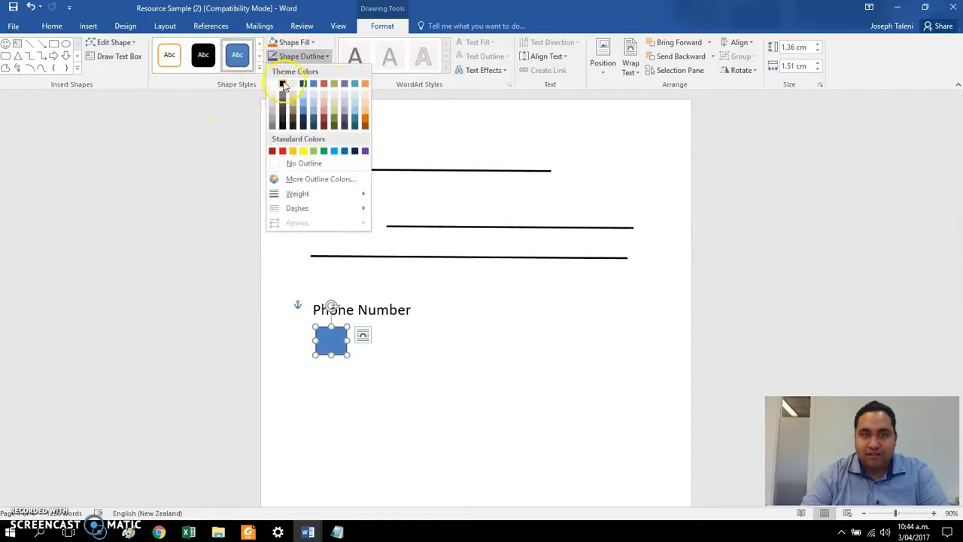
left_click(282, 84)
left_click(301, 56)
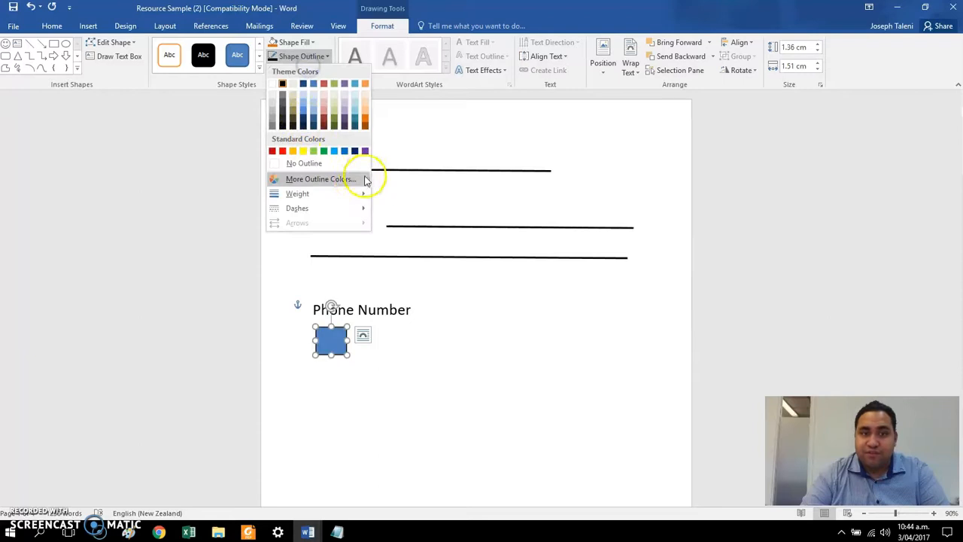
mouse_move(357, 195)
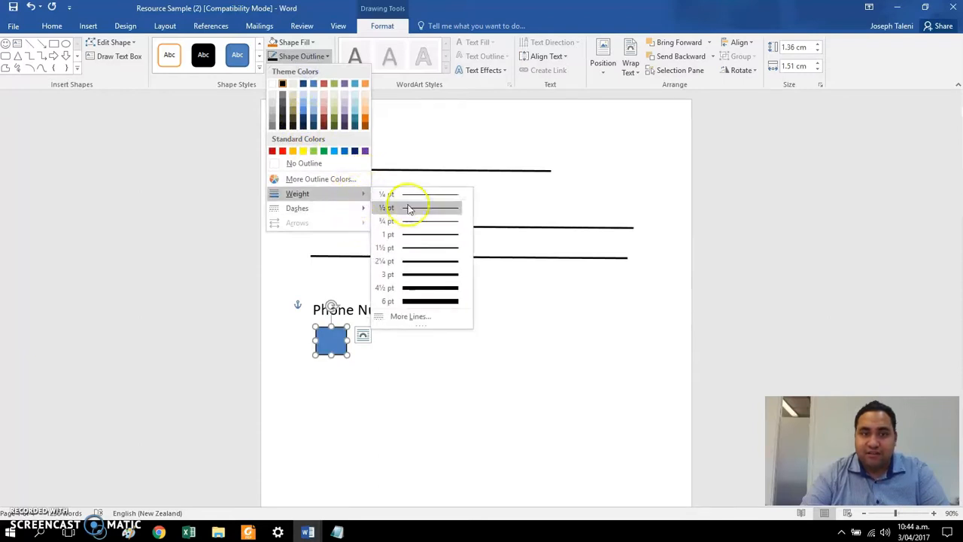
left_click(423, 274)
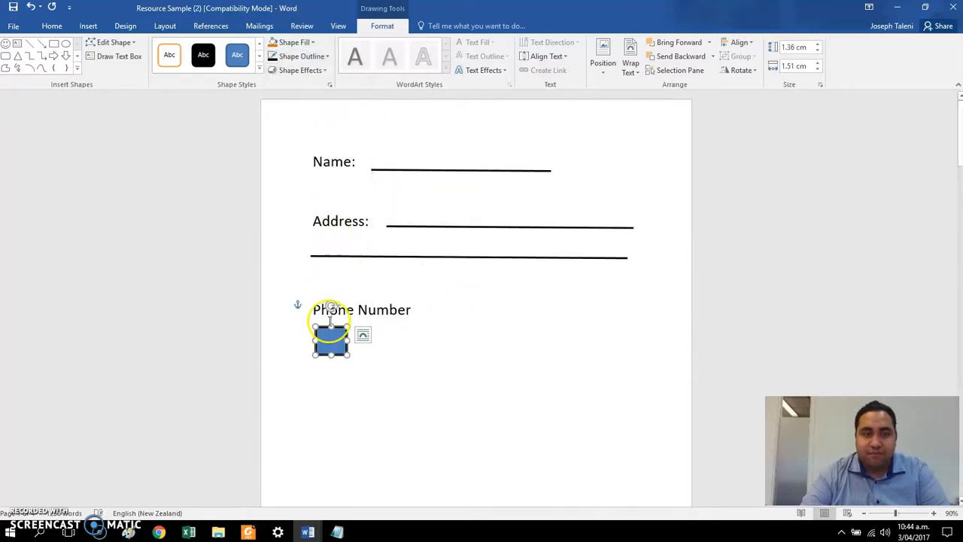
Step: Remove the rectangle's fill so only its outline remains
left_click(301, 43)
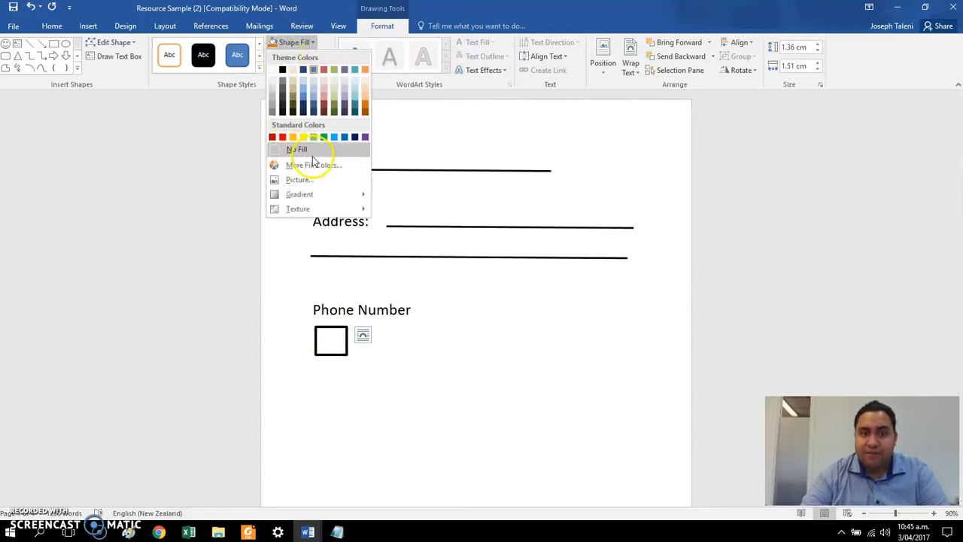
left_click(297, 149)
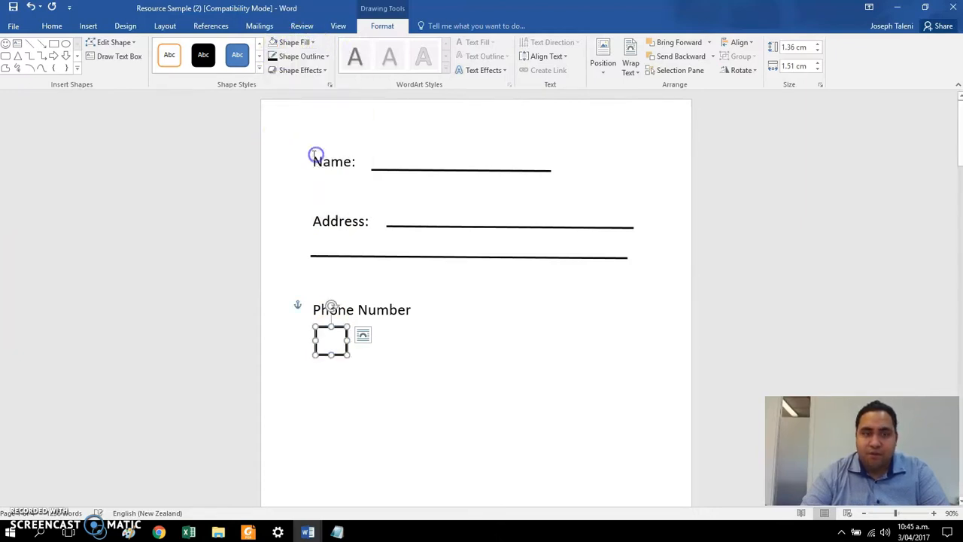
left_click(501, 376)
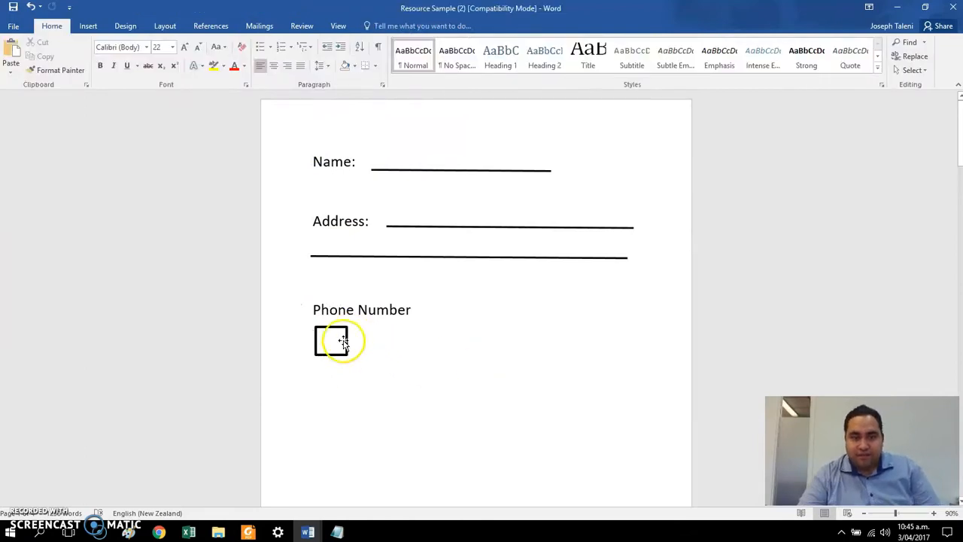
Step: Shrink the outlined box below "Phone Number" slightly in both width and height
left_click(343, 340)
left_click_drag(343, 355, 340, 349)
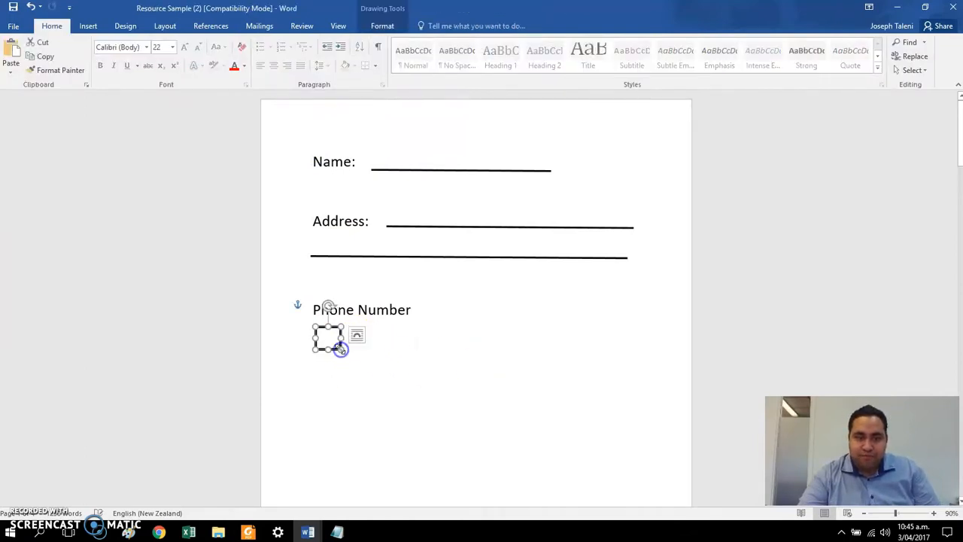
left_click(389, 354)
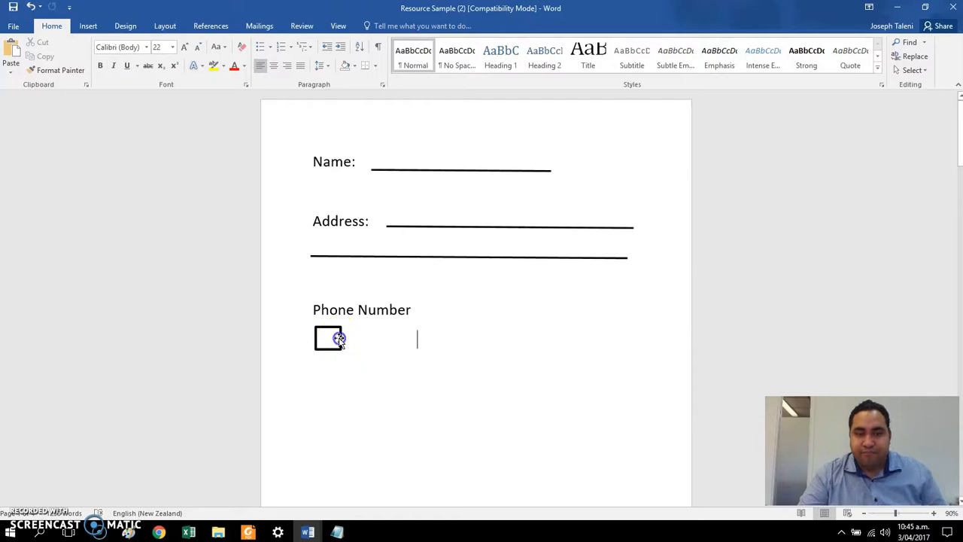
Step: Duplicate the box side by side to form an evenly spaced row of six below "Phone Number"
left_click(340, 339)
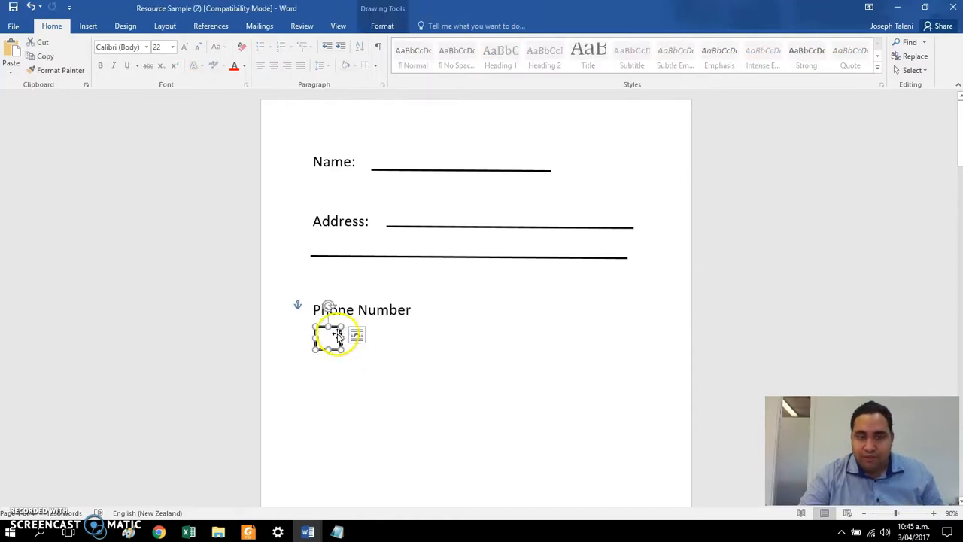
left_click_drag(337, 333, 486, 336)
left_click(491, 382)
Step: Delete the second box in the row and undo the deletion
left_click(362, 337)
key("Delete")
key("ctrl+z")
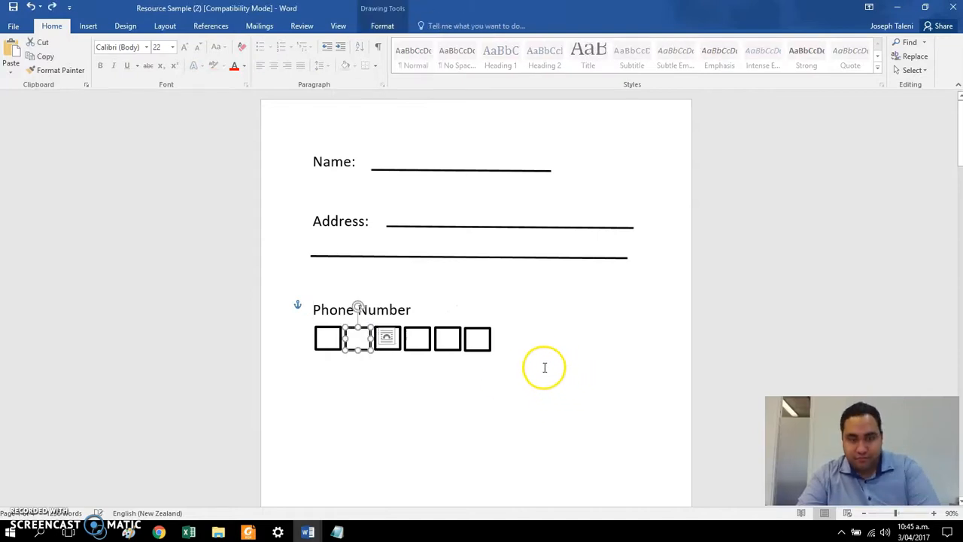
left_click(551, 336)
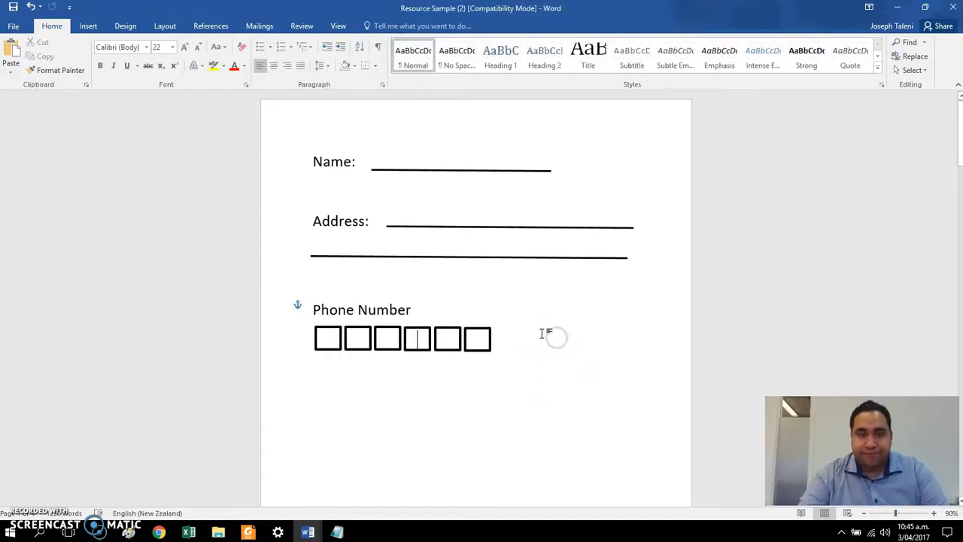
left_click(420, 333)
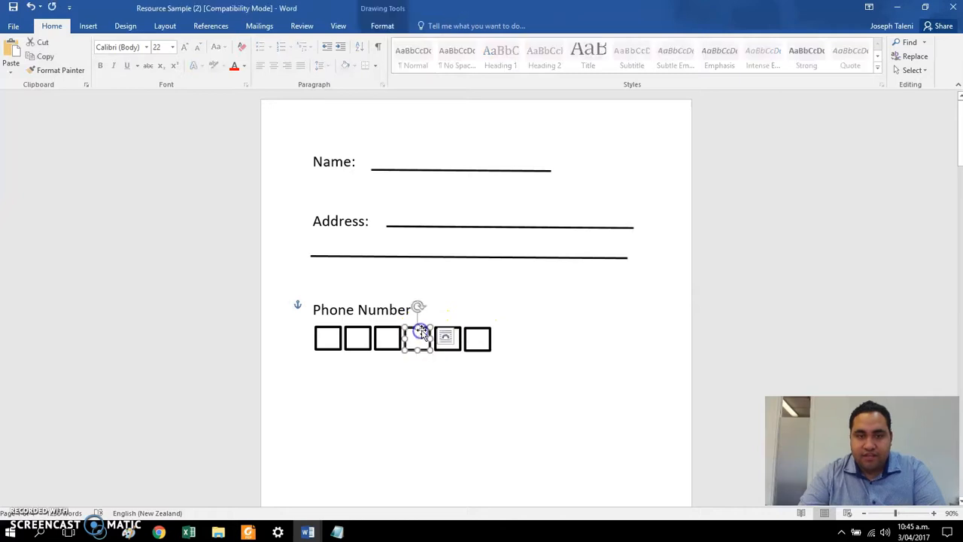
left_click(471, 335)
left_click(539, 339)
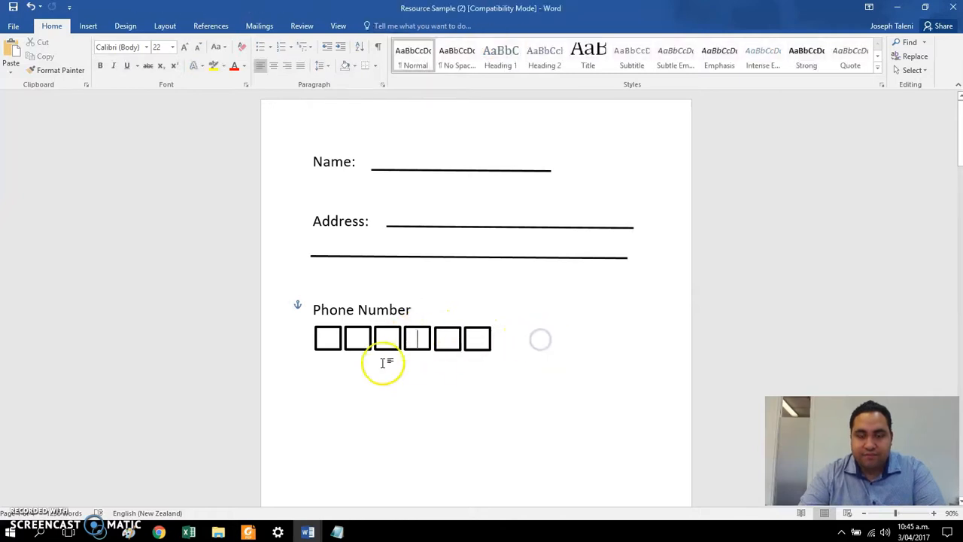
left_click(398, 399)
left_click(322, 338)
left_click(355, 338)
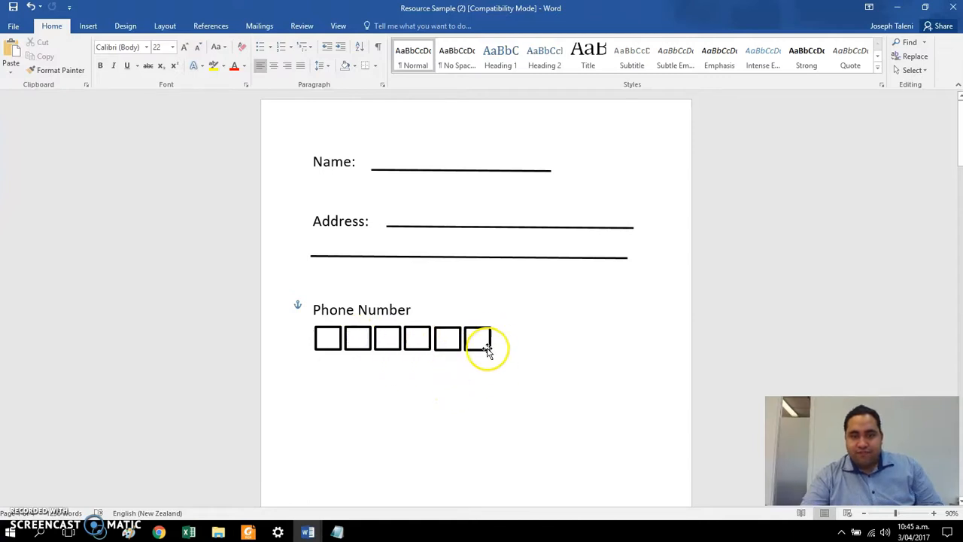
Step: Copy the last box to the end of the row as a seventh phone number box
mouse_move(485, 357)
left_mouse_down()
mouse_move(532, 346)
mouse_move(507, 352)
left_mouse_up()
left_click(556, 342)
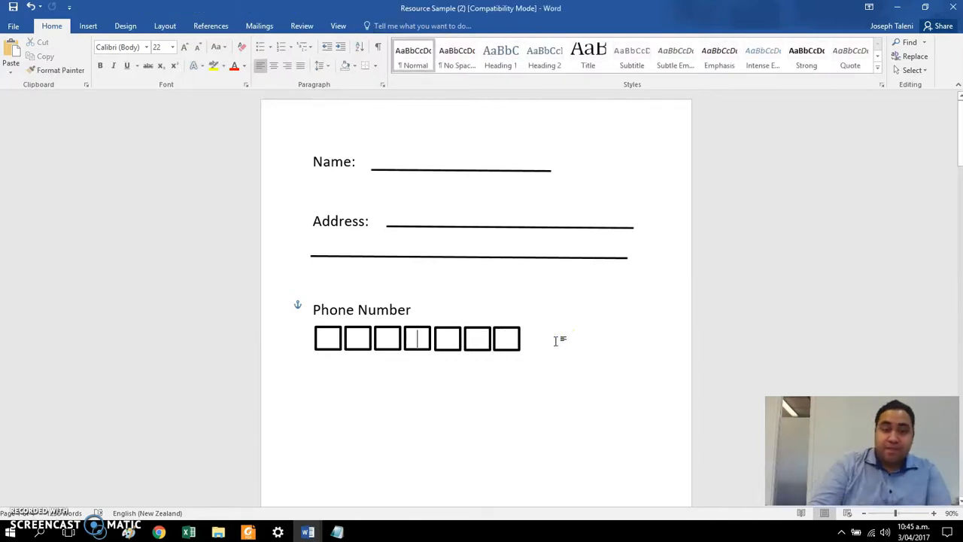